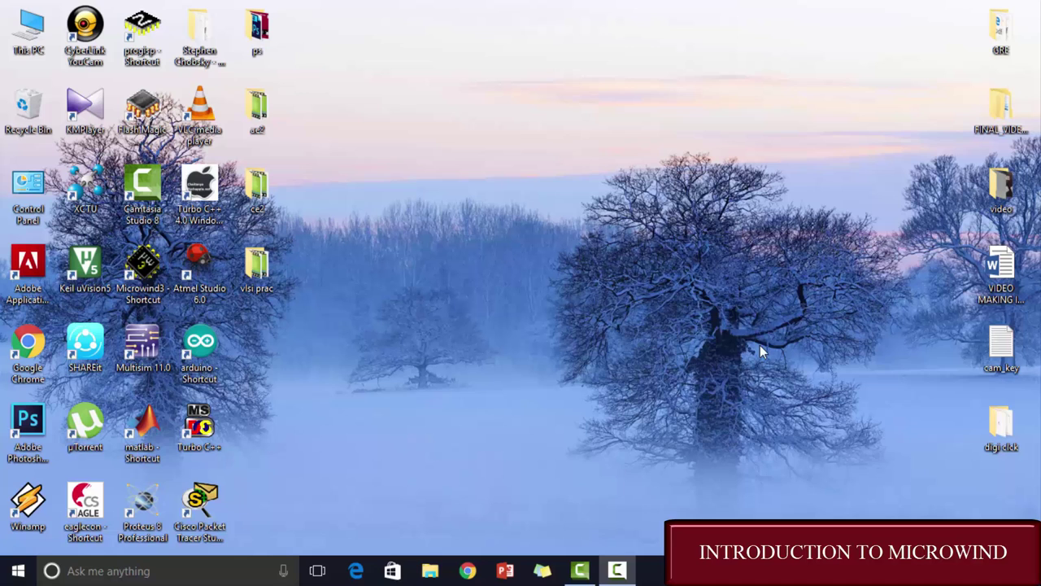
- Launch Microwind and create a new layout
double_click(150, 270)
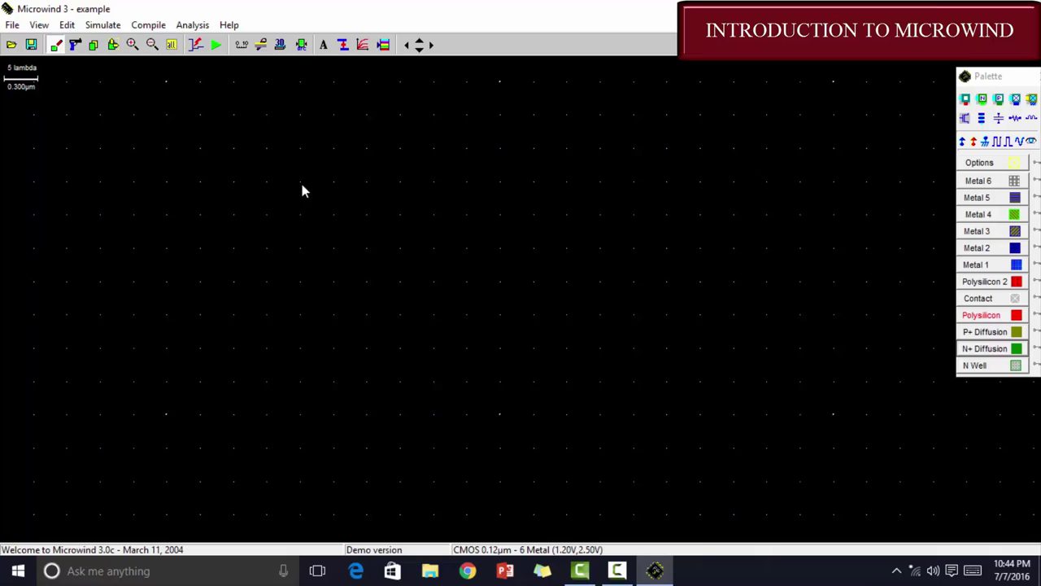
click(12, 24)
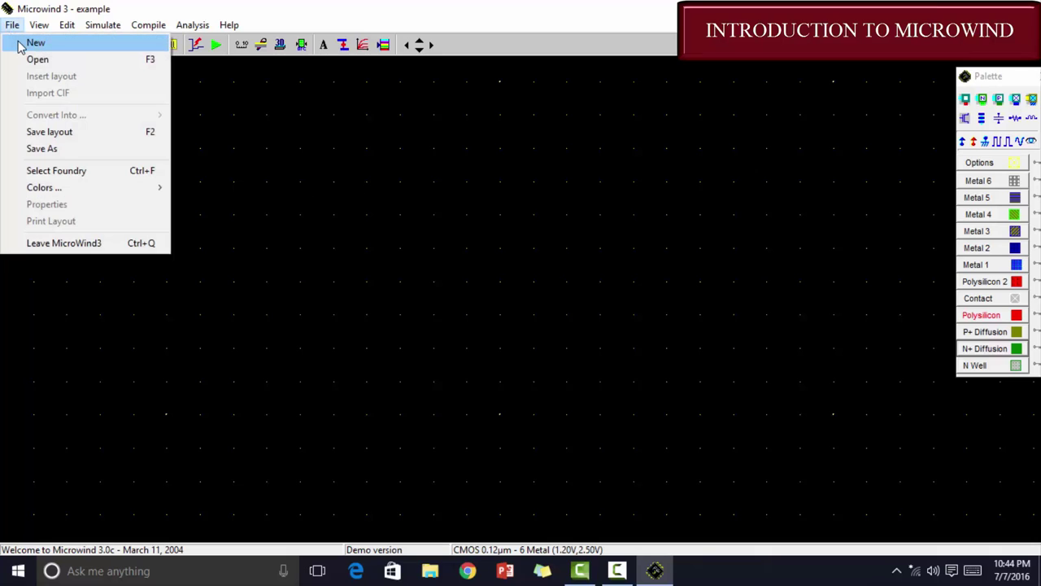
click(19, 42)
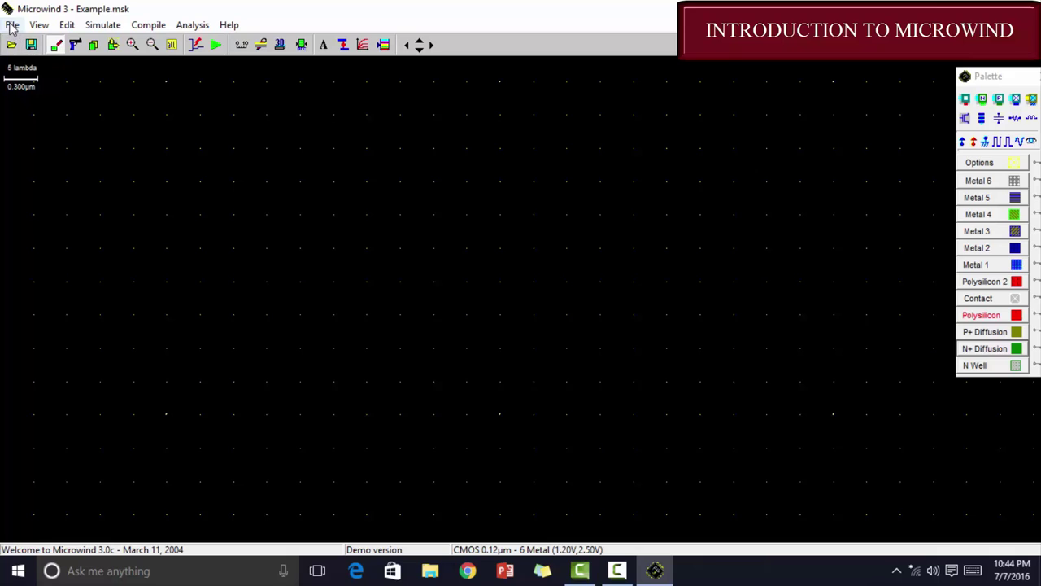
- Select the cmos035.rul foundry file for the layout and show the layer palette
click(11, 27)
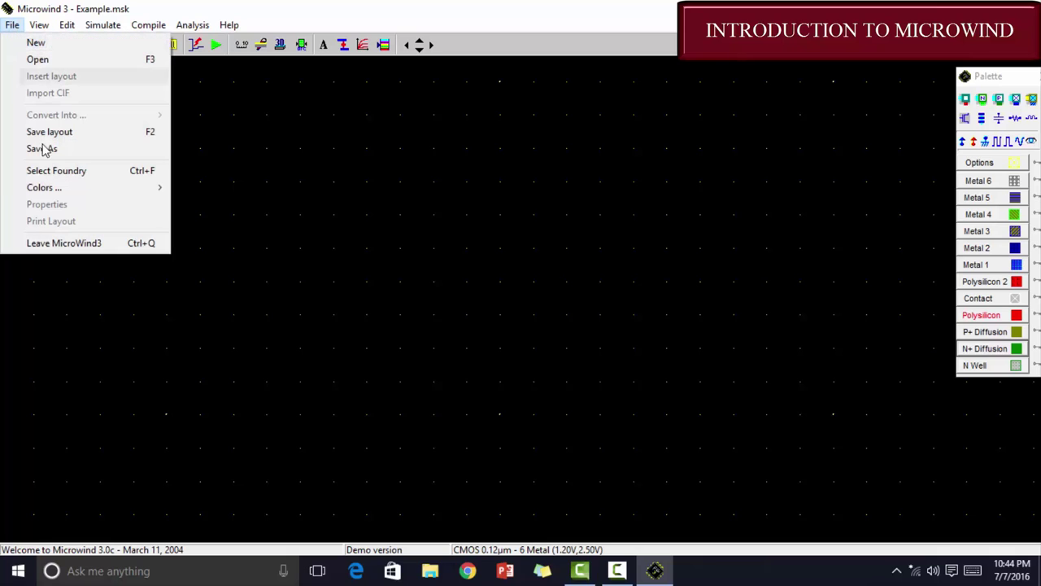
click(76, 171)
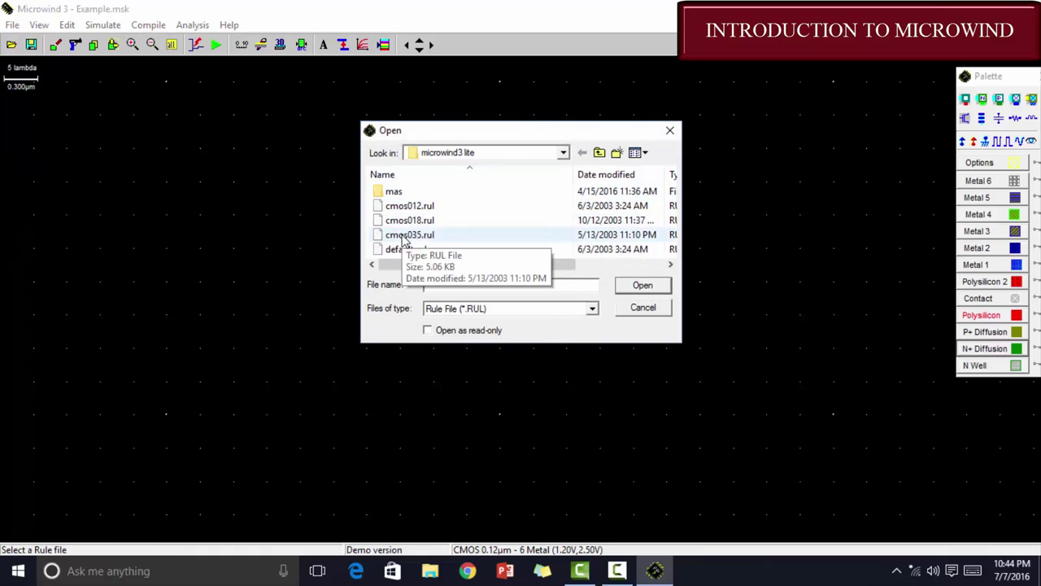
click(406, 235)
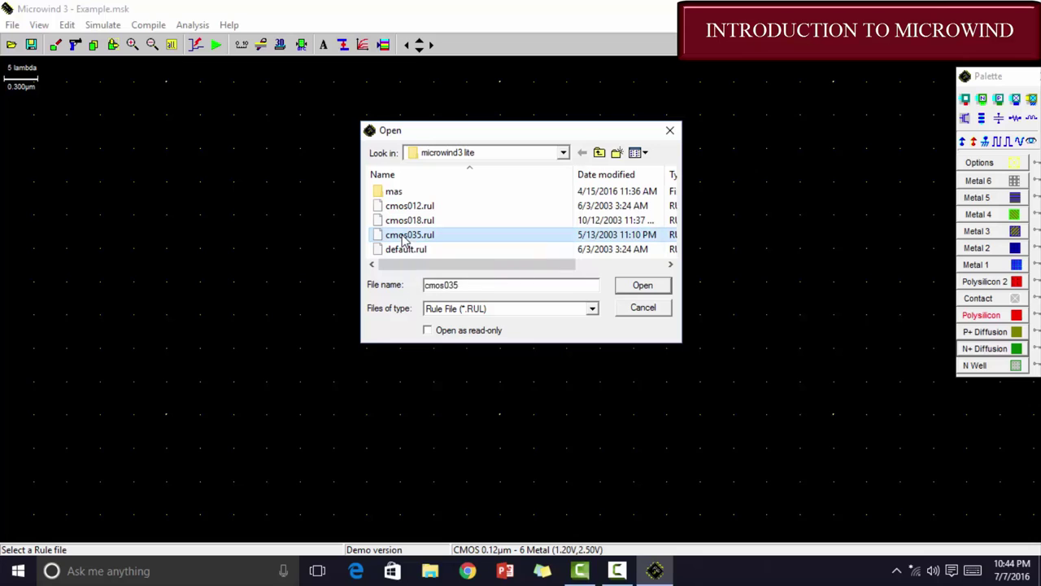
click(637, 288)
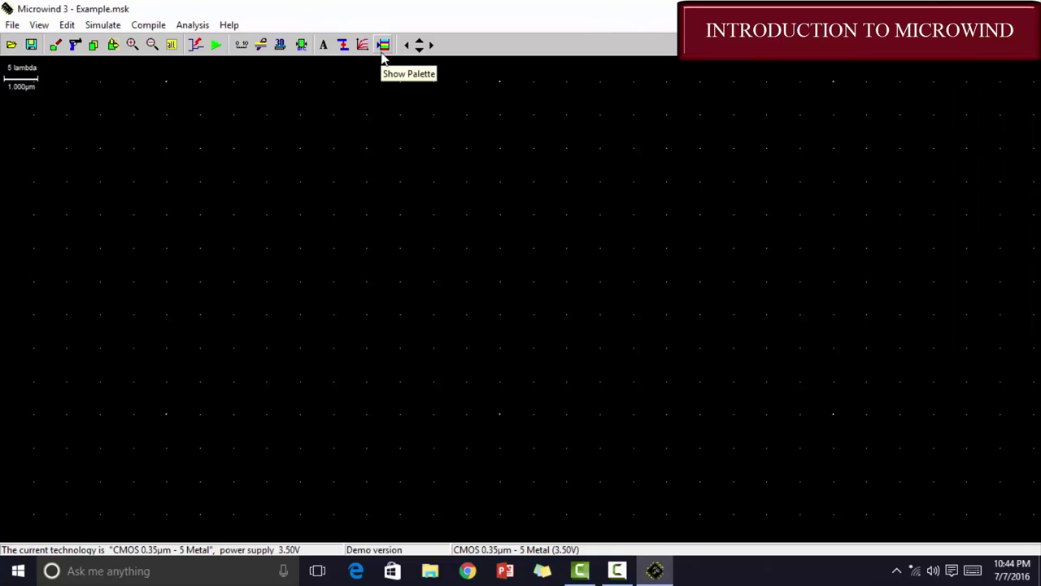
click(383, 44)
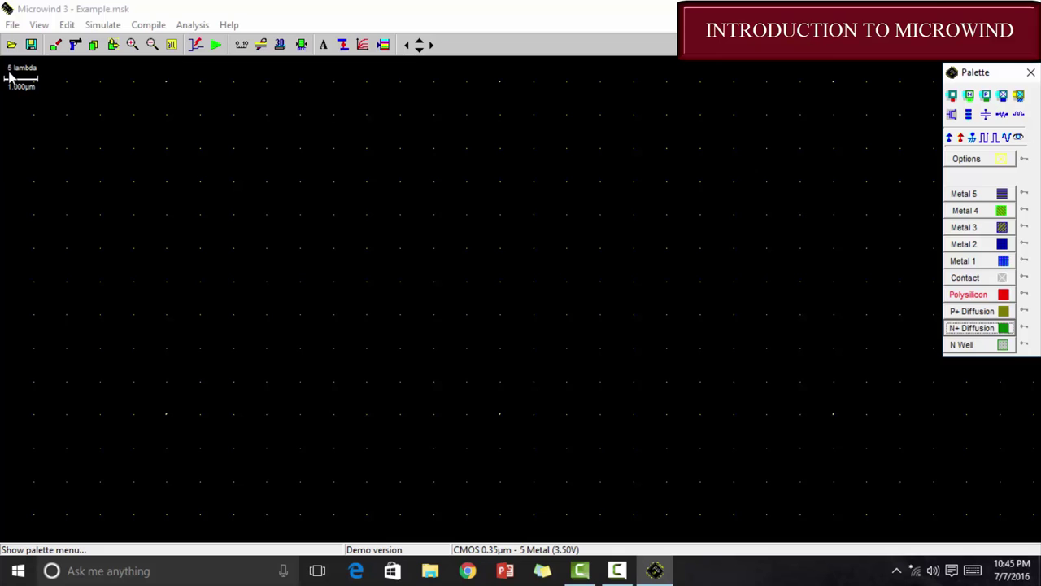
- Draw a horizontal Metal 1 rail about 227 by 11 lambda in the upper part of the layout
click(131, 44)
click(291, 191)
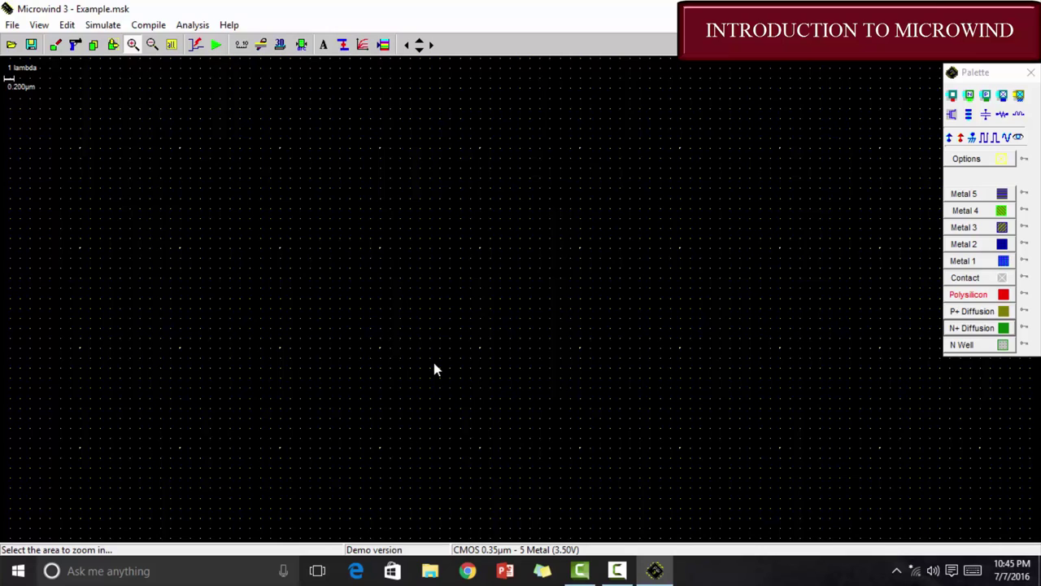
click(154, 49)
click(153, 46)
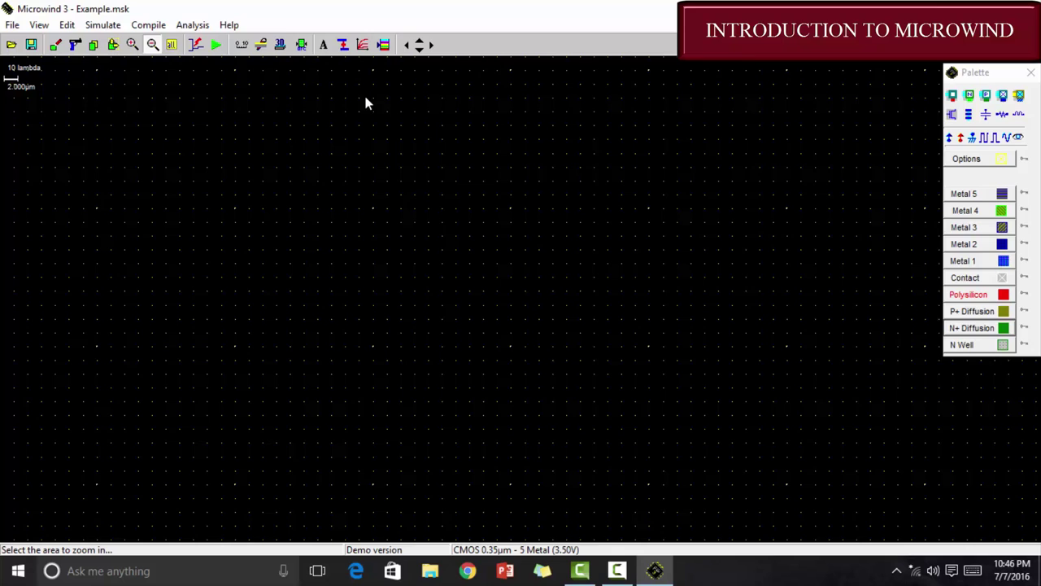
drag(976, 73, 461, 111)
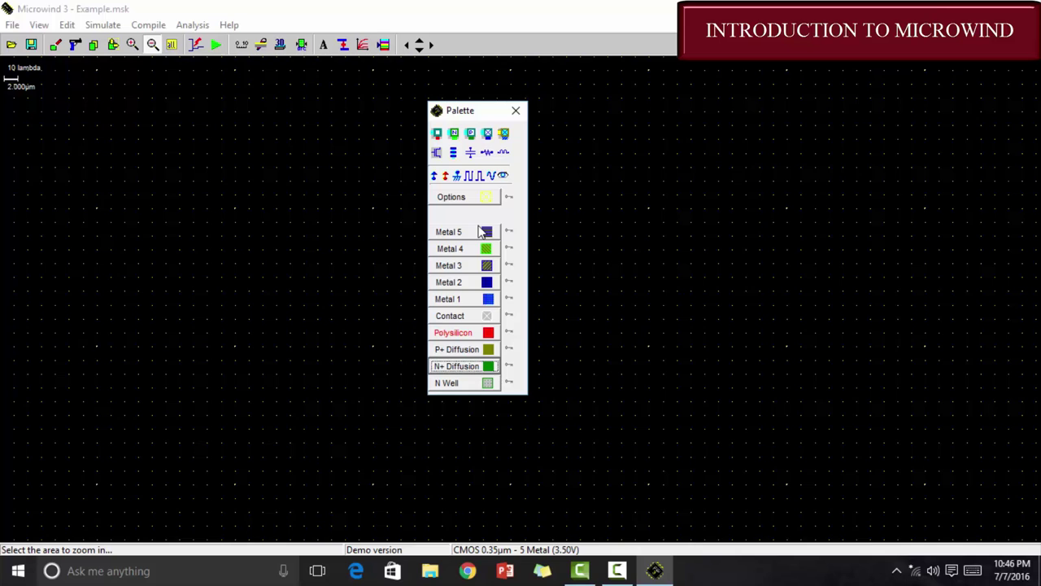
click(488, 298)
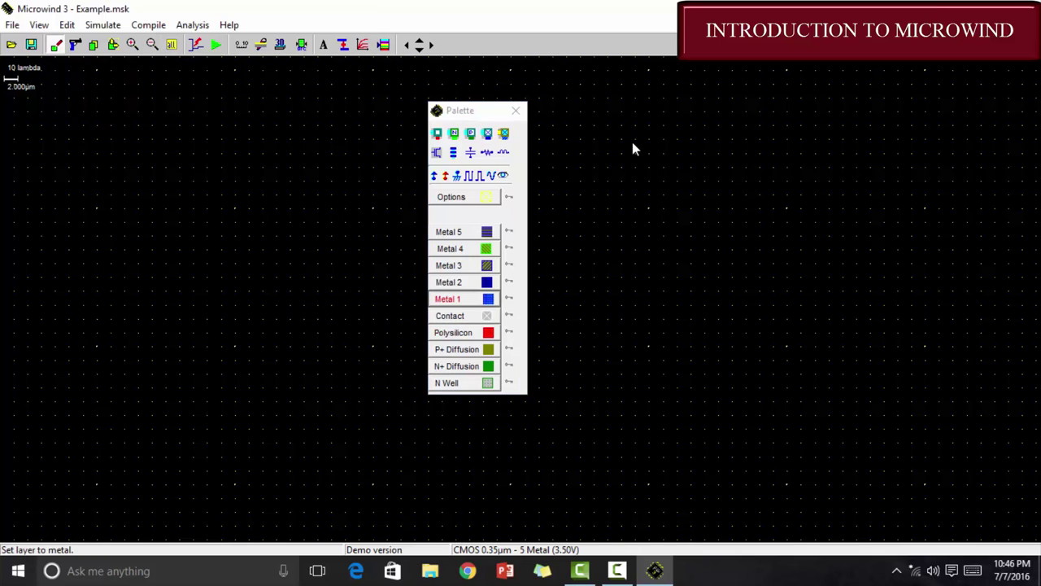
drag(632, 141, 945, 157)
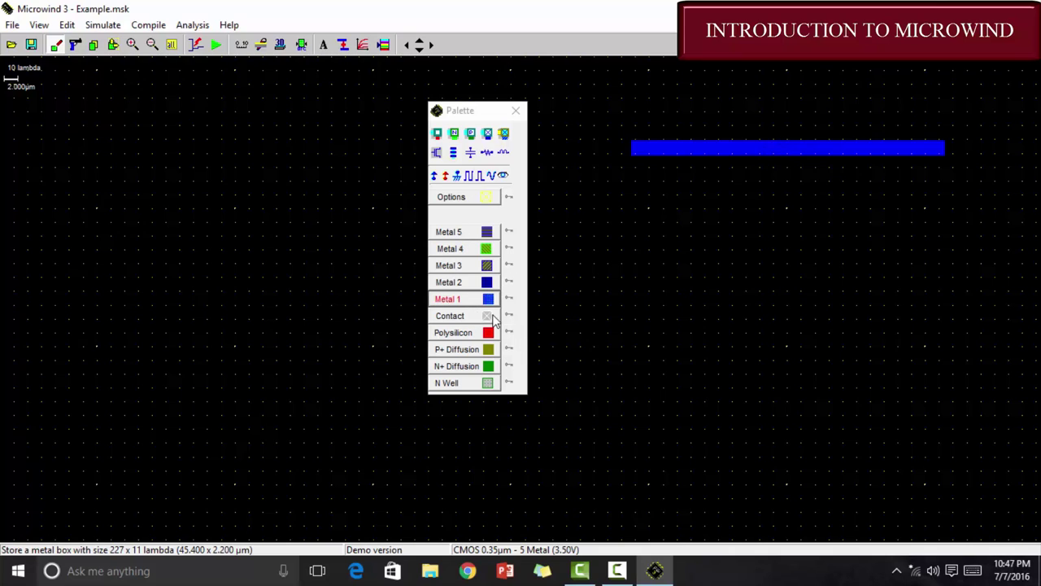
- Draw a P+ diffusion bar contacted to the Metal 1 rail above it, and enclose both in an N Well about 357 by 130 lambda
click(456, 349)
drag(634, 177, 944, 196)
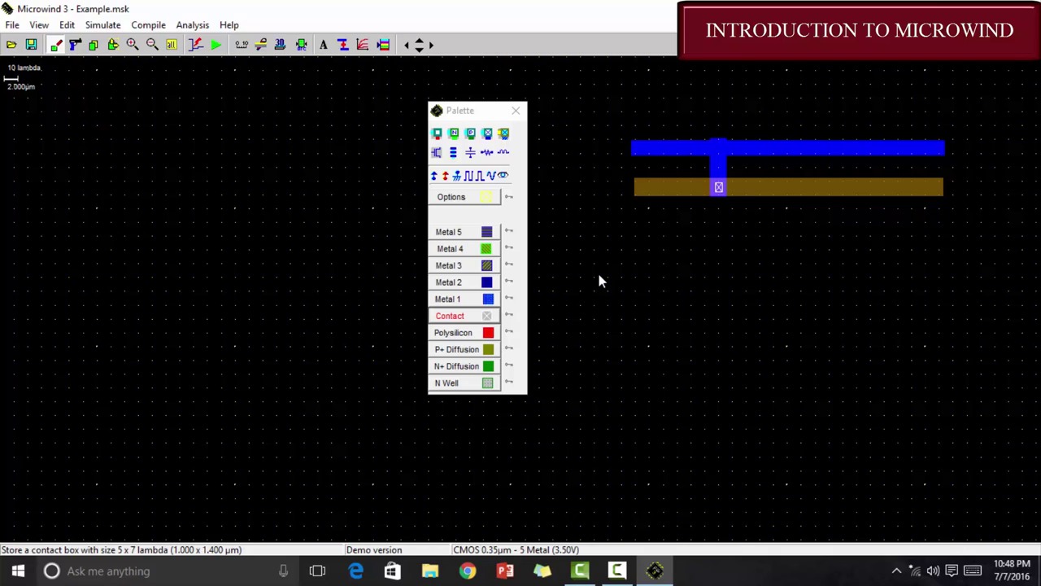
click(491, 384)
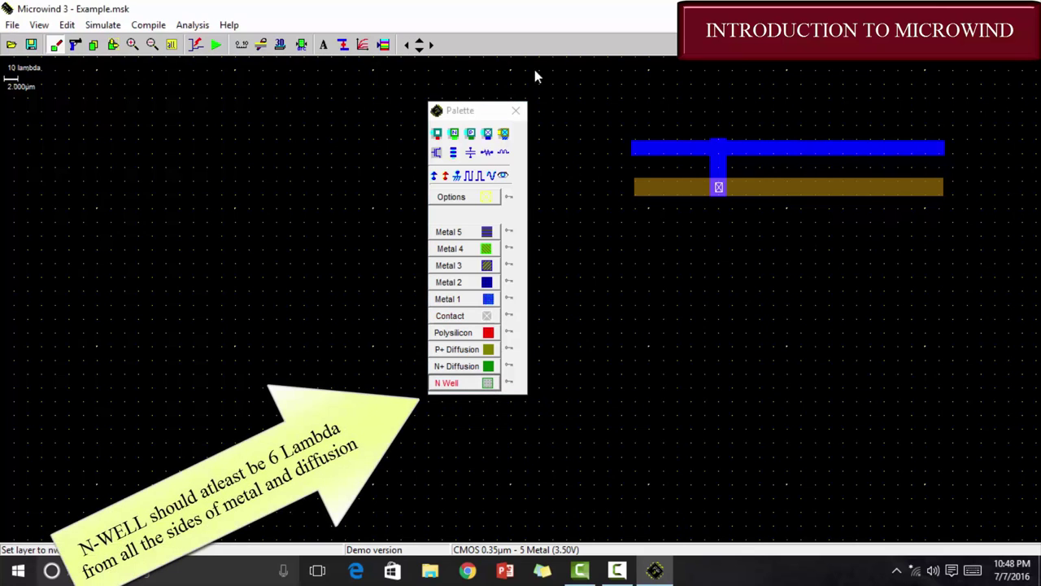
drag(542, 85, 1036, 271)
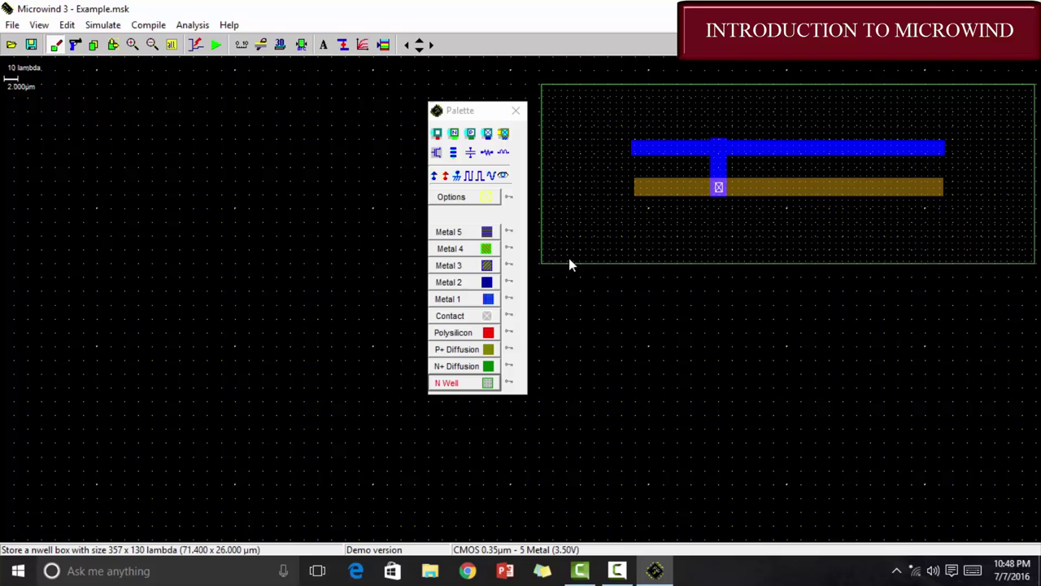
- Draw a vertical polysilicon gate about 11 by 163 lambda across the P+ bar, and an N+ diffusion bar contacted to a lower Metal 1 rail
click(454, 337)
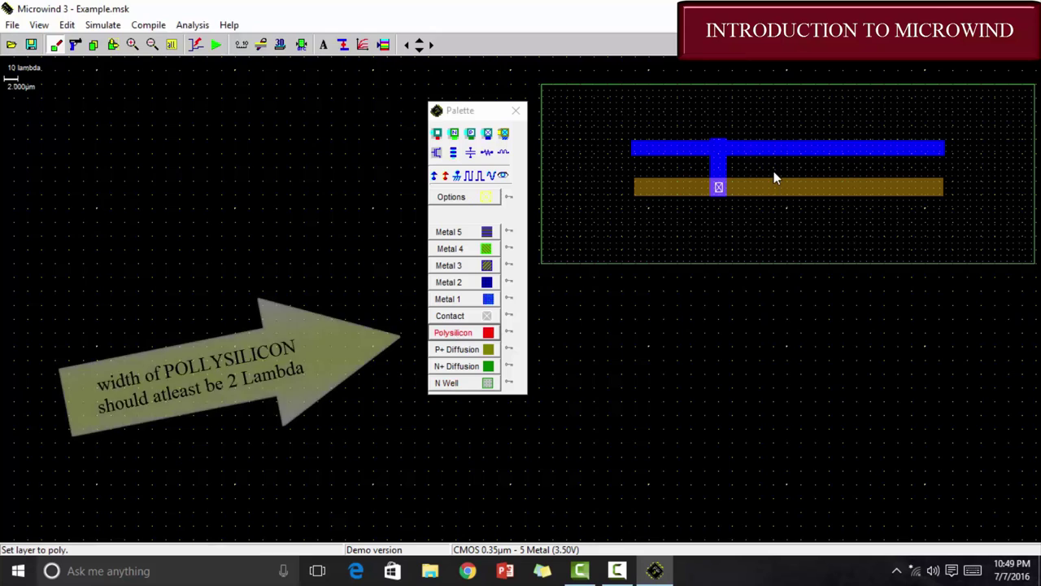
drag(772, 164, 785, 387)
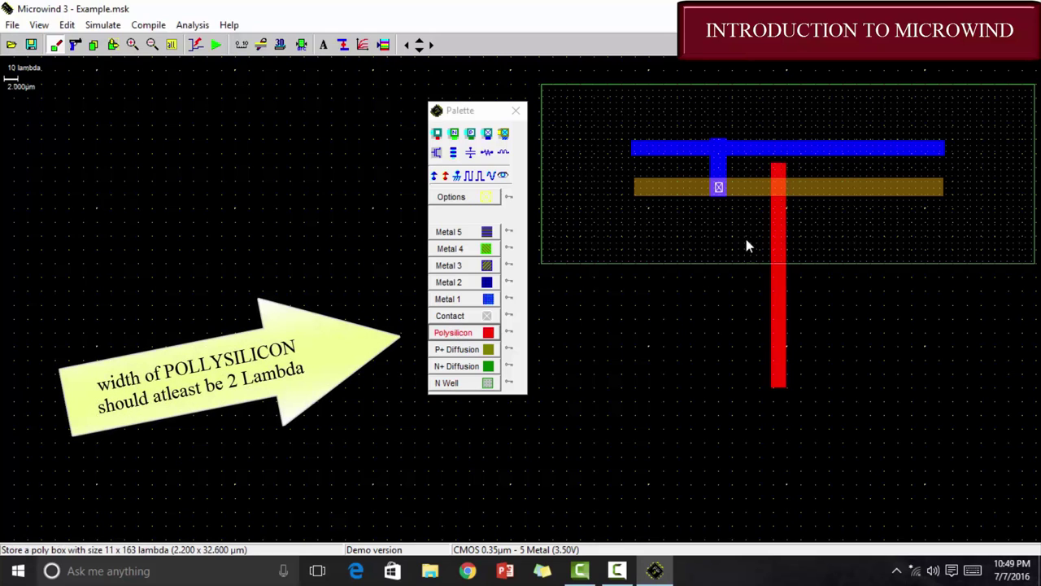
click(487, 375)
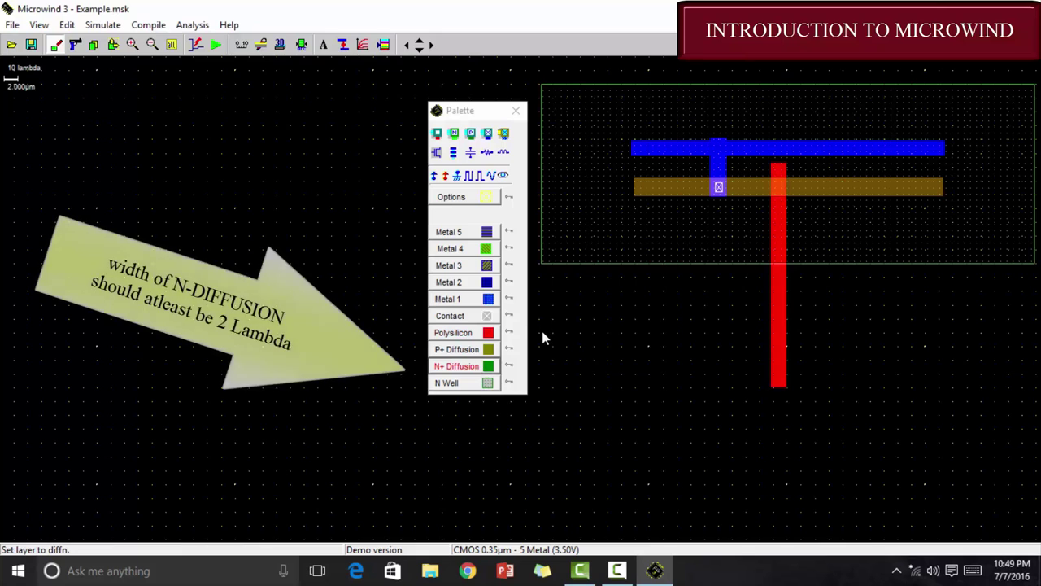
drag(547, 335, 657, 349)
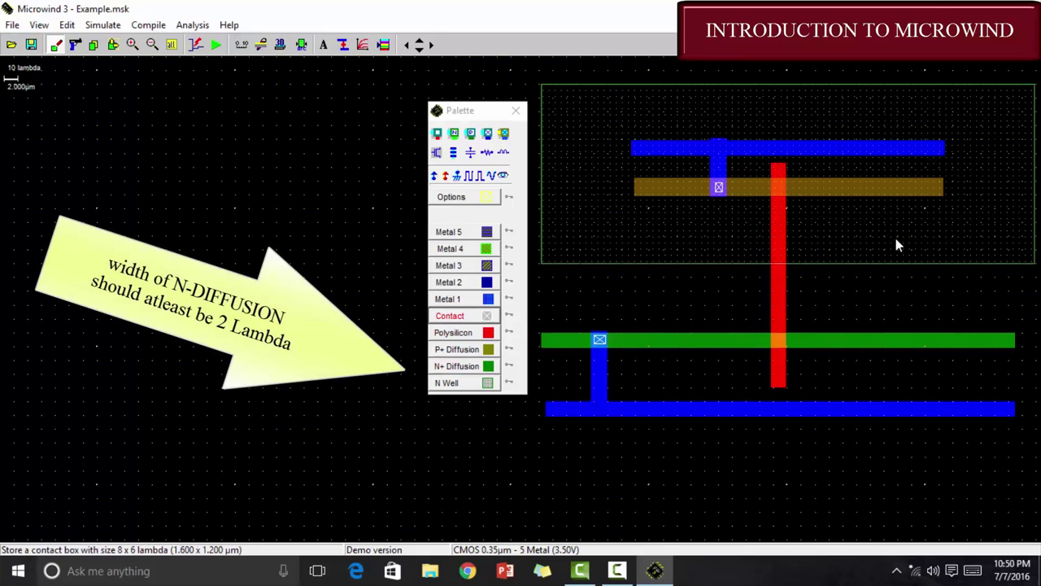
- Connect the P+ and N+ bars with a contacted vertical Metal 1 strap carrying a short output stub, and run the design rule check
click(446, 299)
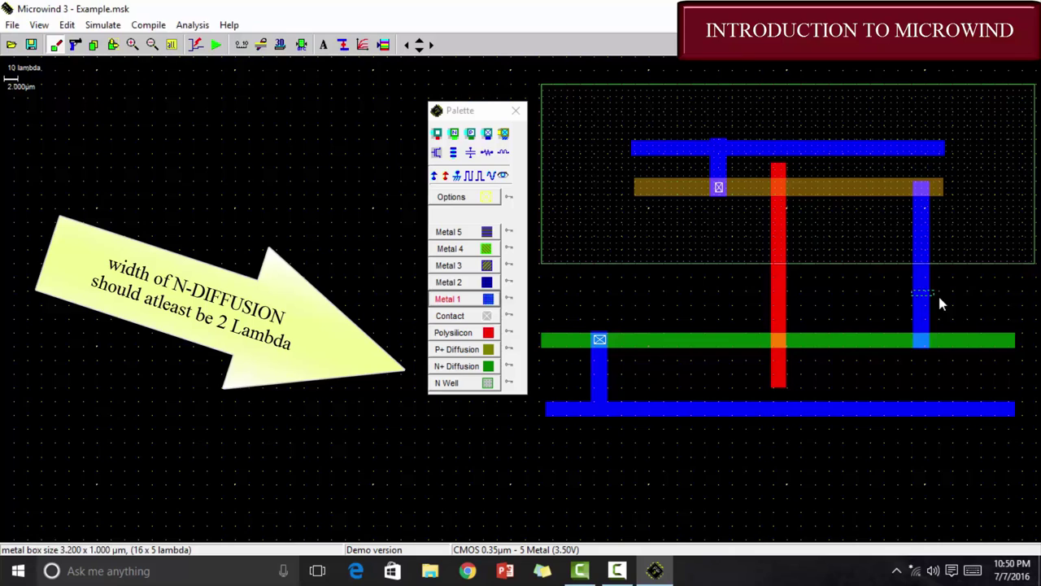
drag(938, 296, 973, 303)
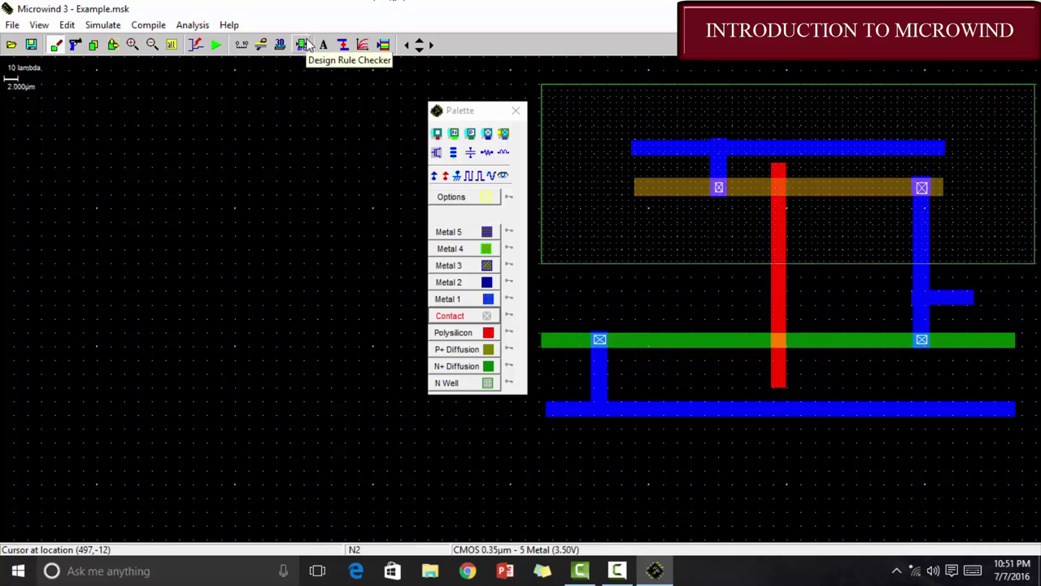
click(301, 45)
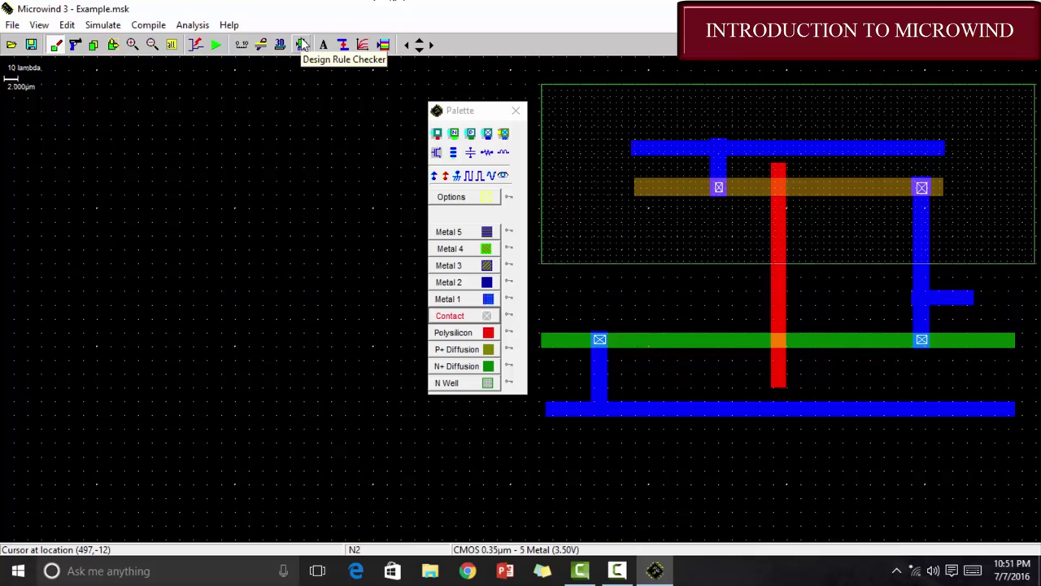
click(300, 46)
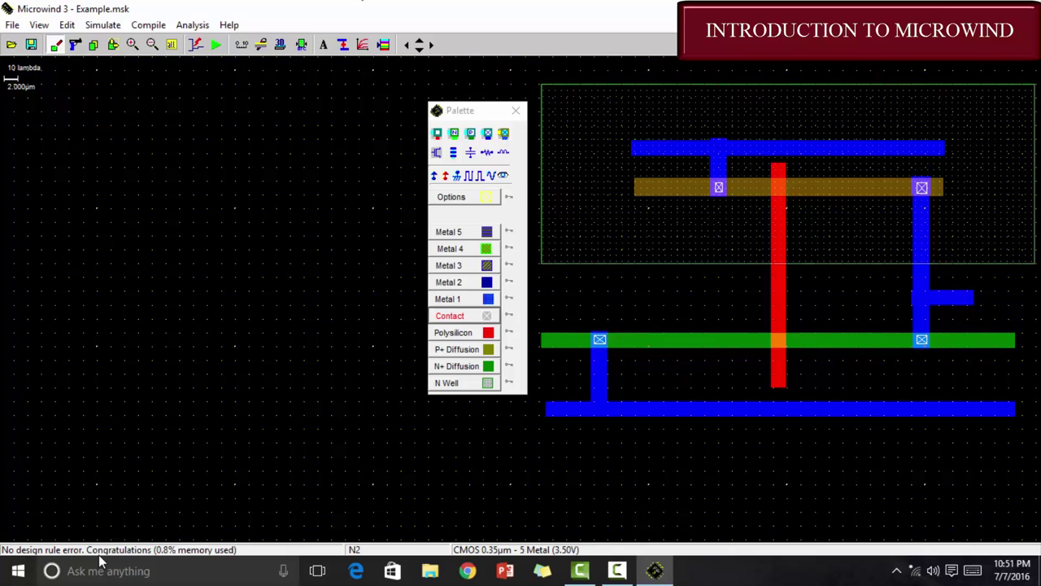
- Place Vdd supplies on the upper Metal 1 rail and the N Well, and a Vss ground on the lower Metal 1 rail
click(152, 44)
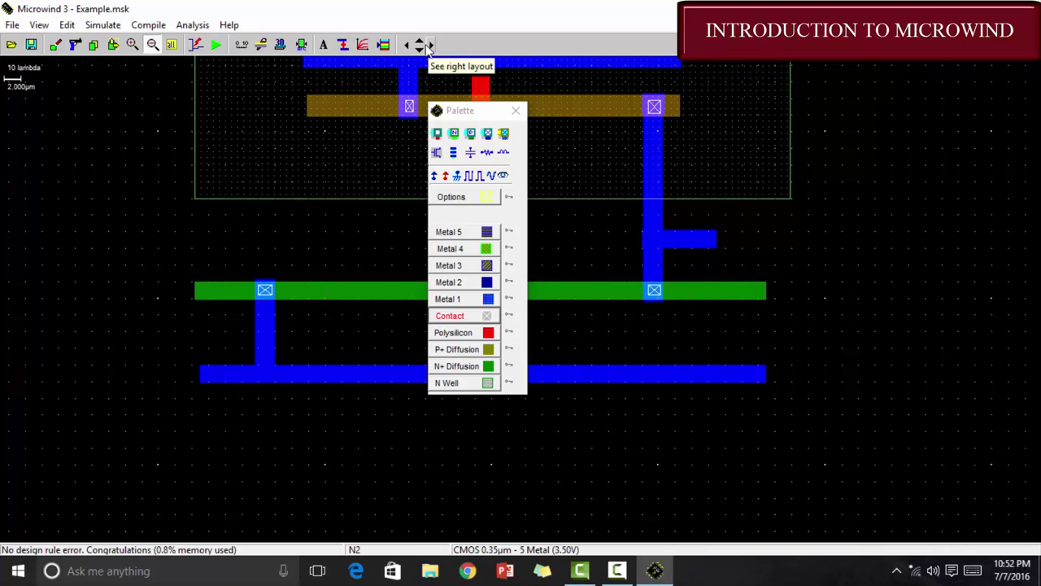
click(420, 42)
click(419, 45)
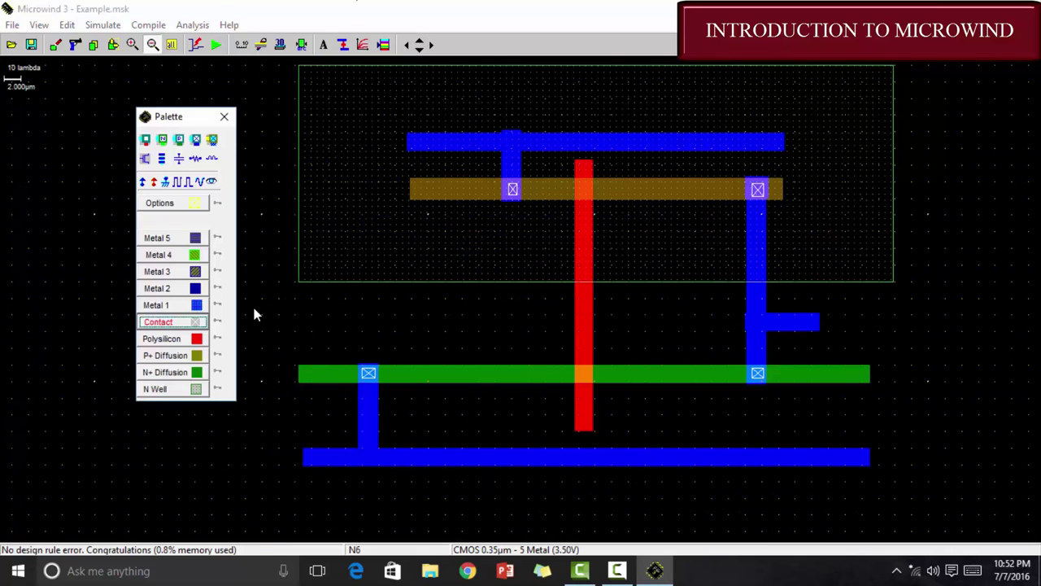
click(143, 183)
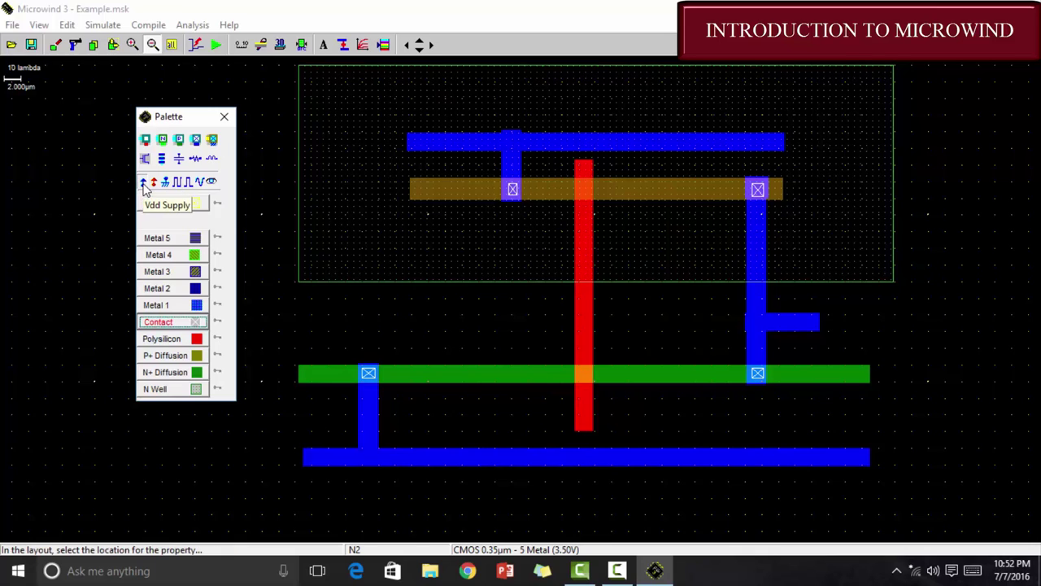
click(423, 144)
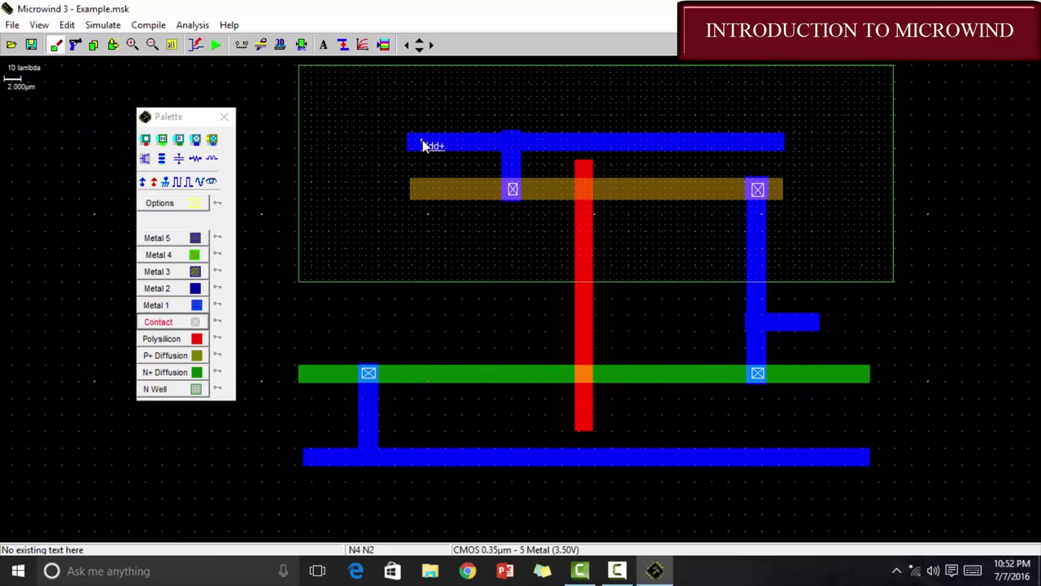
click(143, 183)
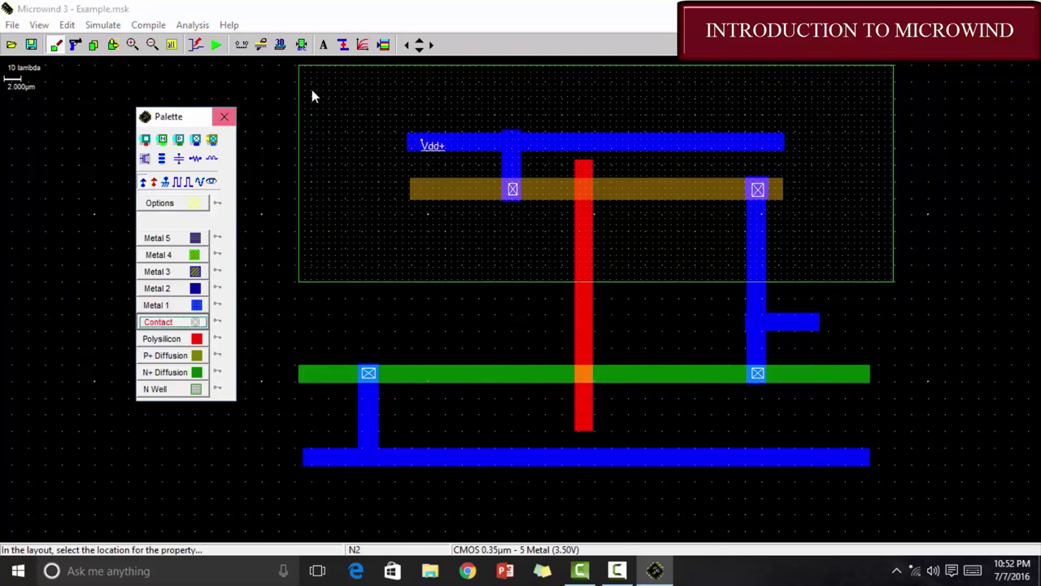
click(333, 135)
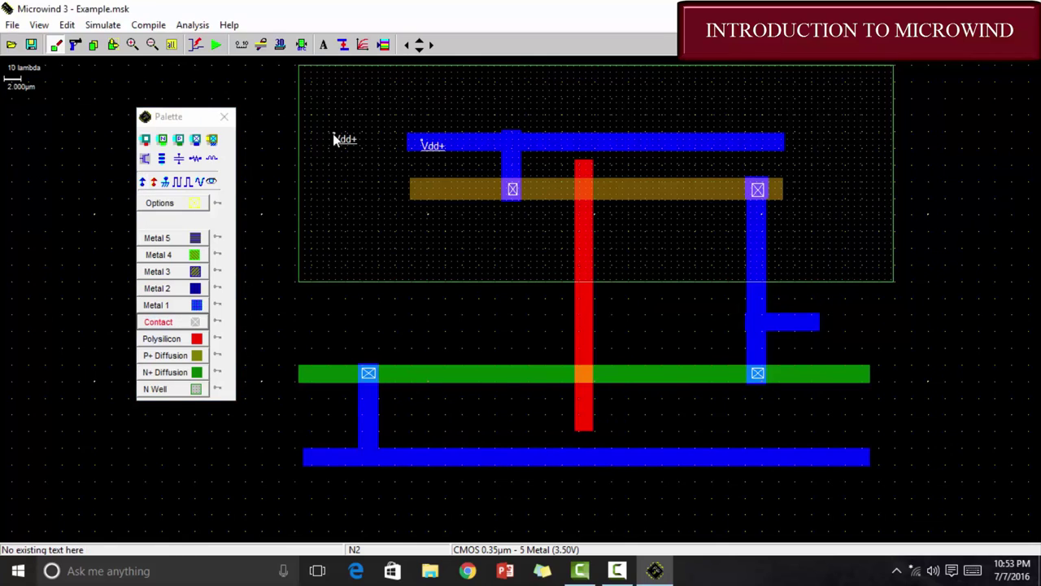
click(167, 182)
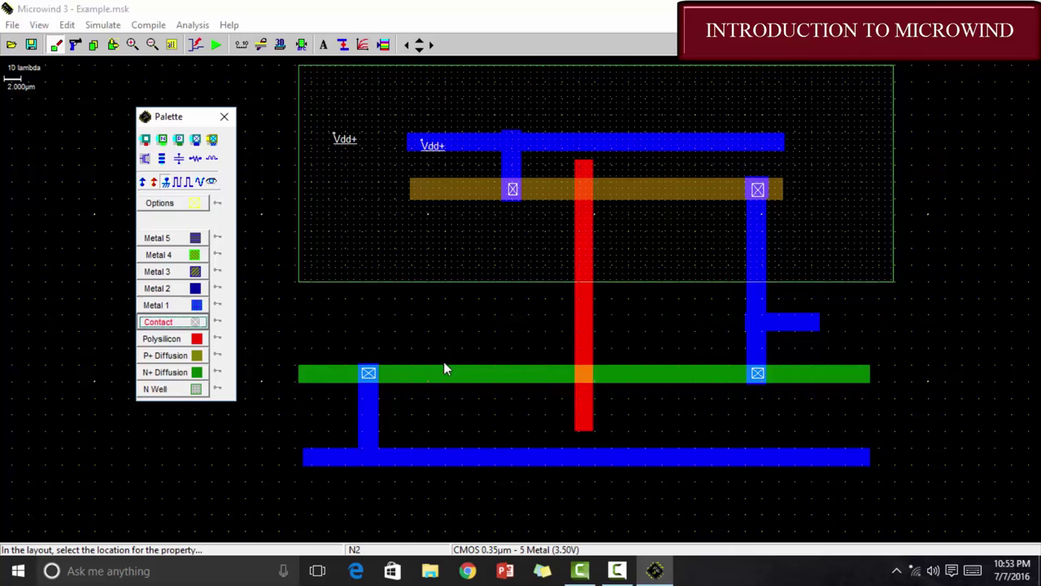
click(364, 458)
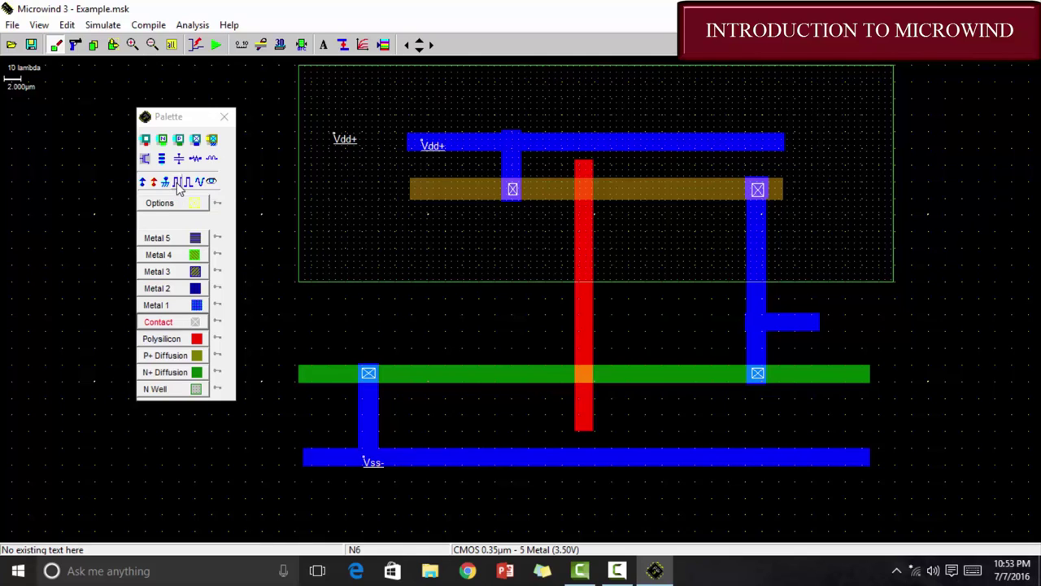
- Add a clock labelled "a" to the lower end of the polysilicon gate
click(177, 182)
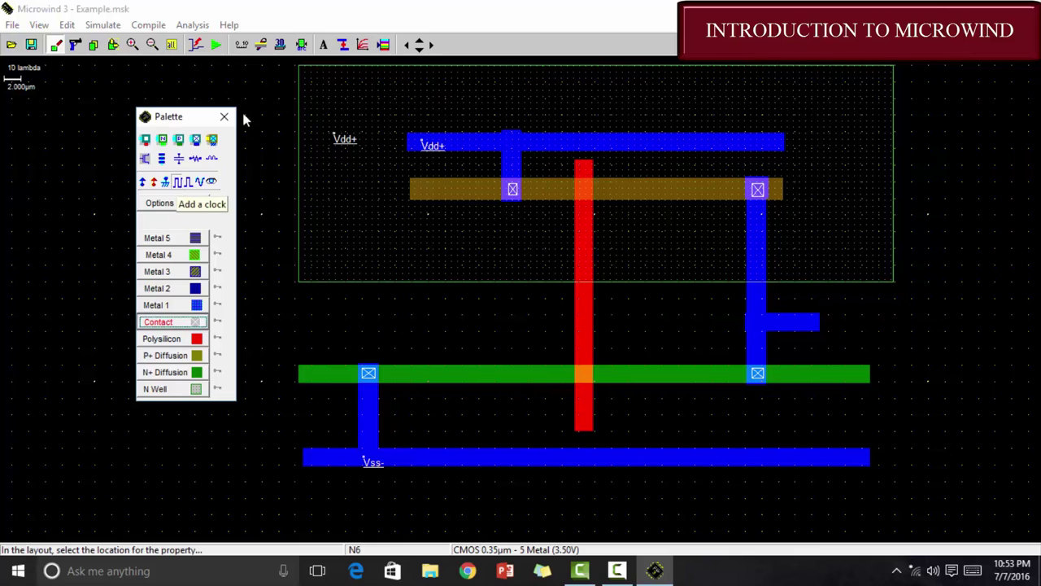
click(581, 419)
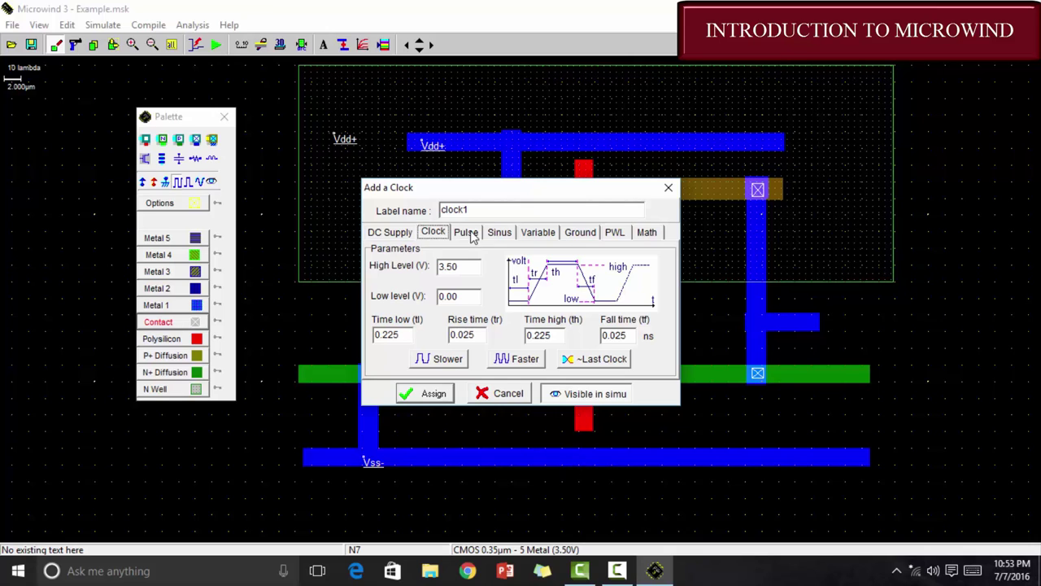
click(486, 209)
key(BackSpace)
key(BackSpace)
key(BackSpace)
key(BackSpace)
key(BackSpace)
key(BackSpace)
text(a)
click(424, 394)
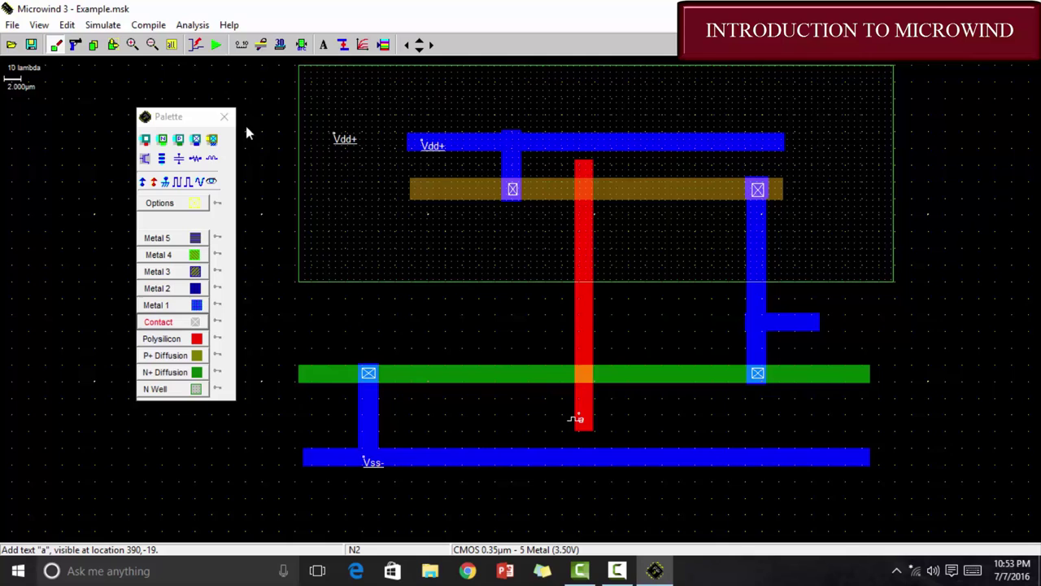
- Draw a second vertical polysilicon gate about 9 by 161 lambda beside the first, crossing the P+ and N+ bars
click(150, 340)
drag(629, 164, 645, 430)
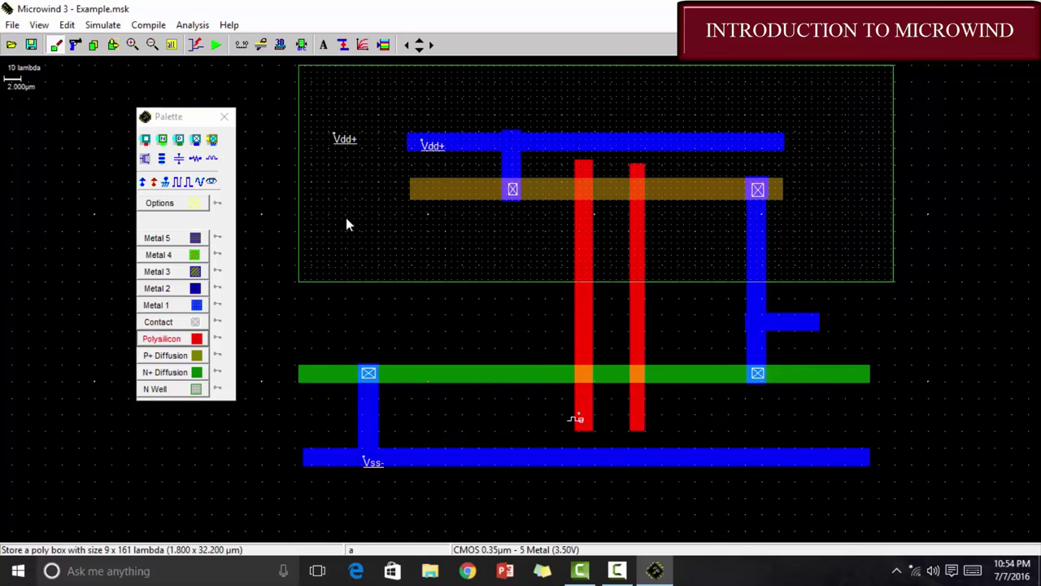
- Add a clock labelled "~a" to the second polysilicon gate, set as the inverse of the last clock
click(181, 182)
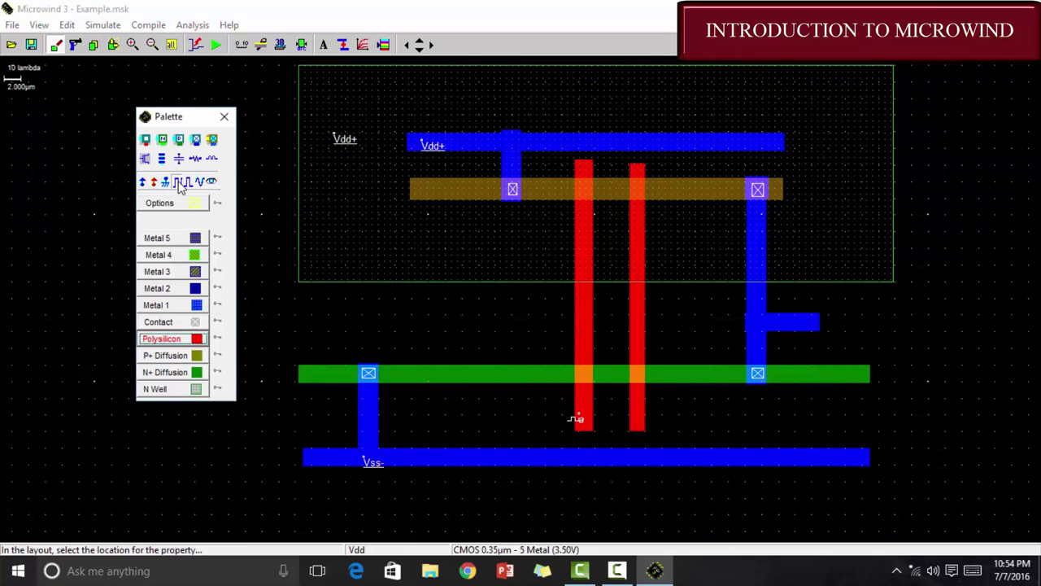
click(639, 335)
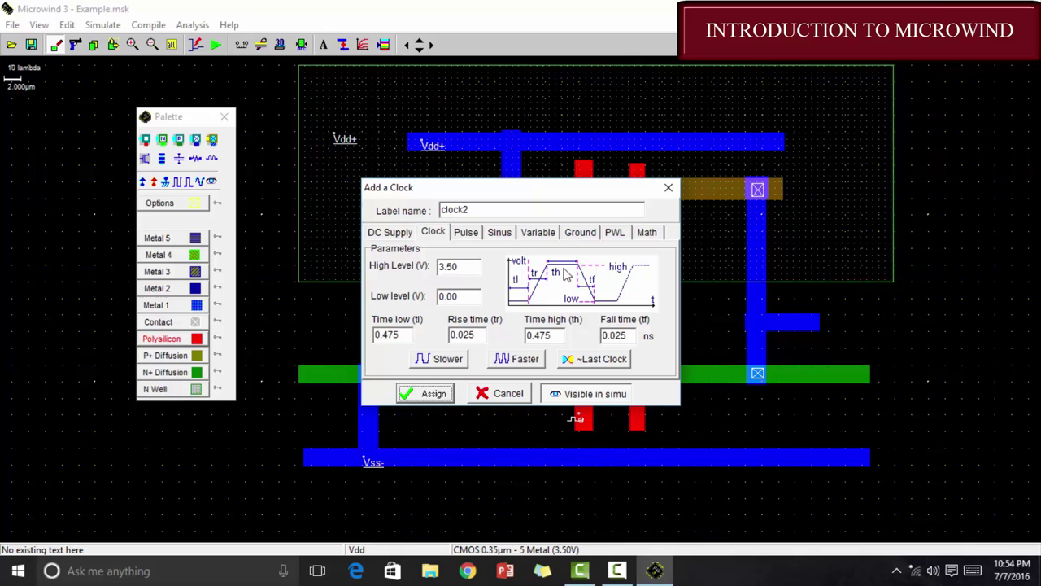
click(480, 210)
key(BackSpace)
key(BackSpace)
key(BackSpace)
key(BackSpace)
key(BackSpace)
key(BackSpace)
text(a)
click(593, 358)
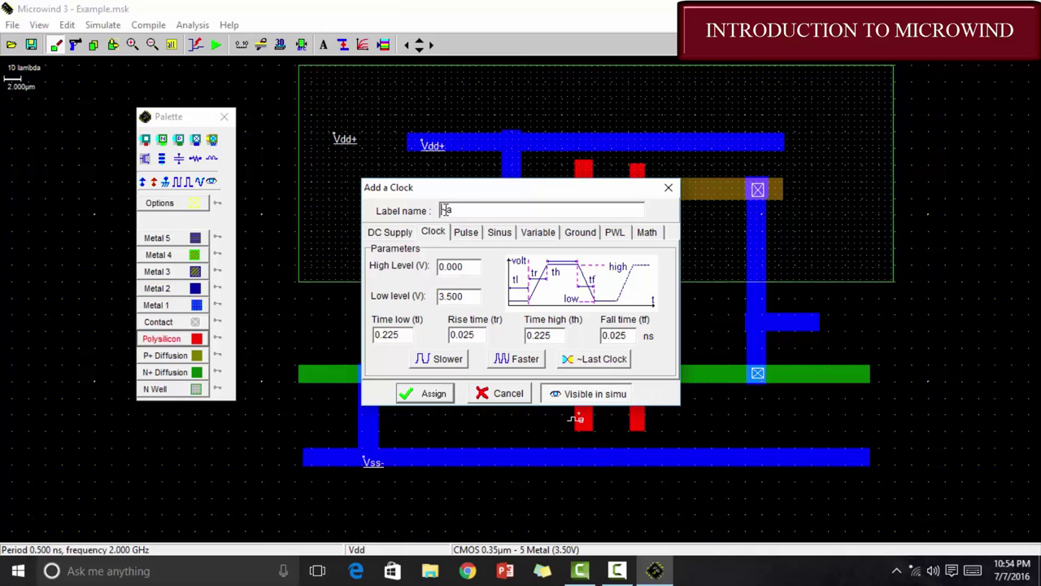
click(401, 398)
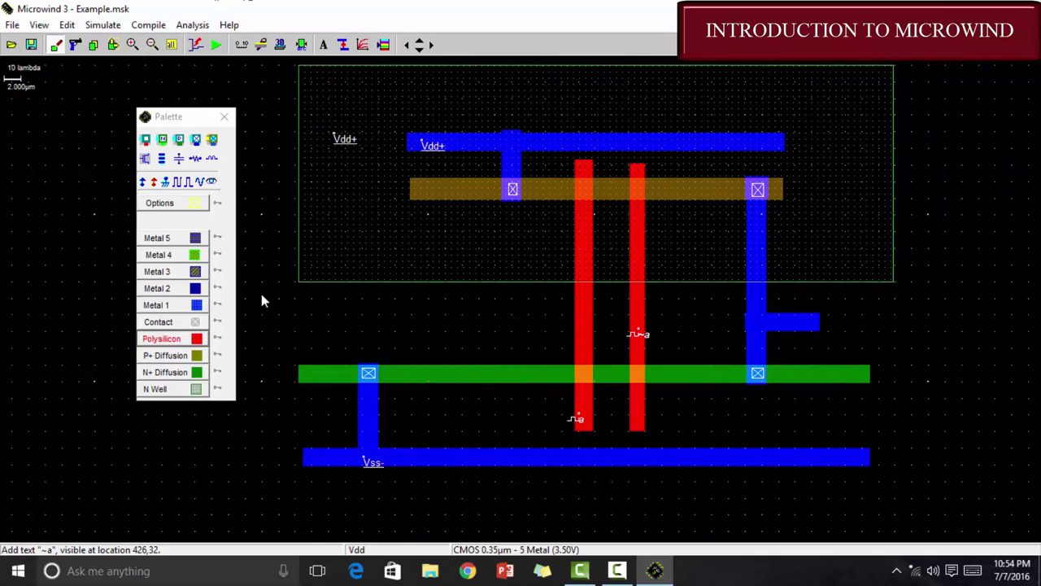
- Add a simulation-visible node labelled "output" to the Metal 1 output stub
click(213, 184)
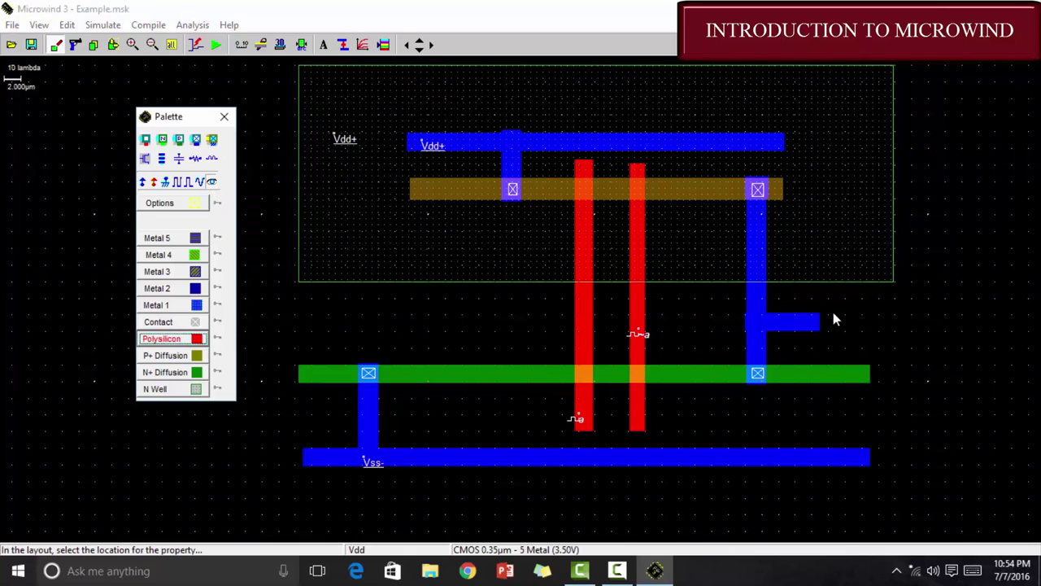
click(804, 323)
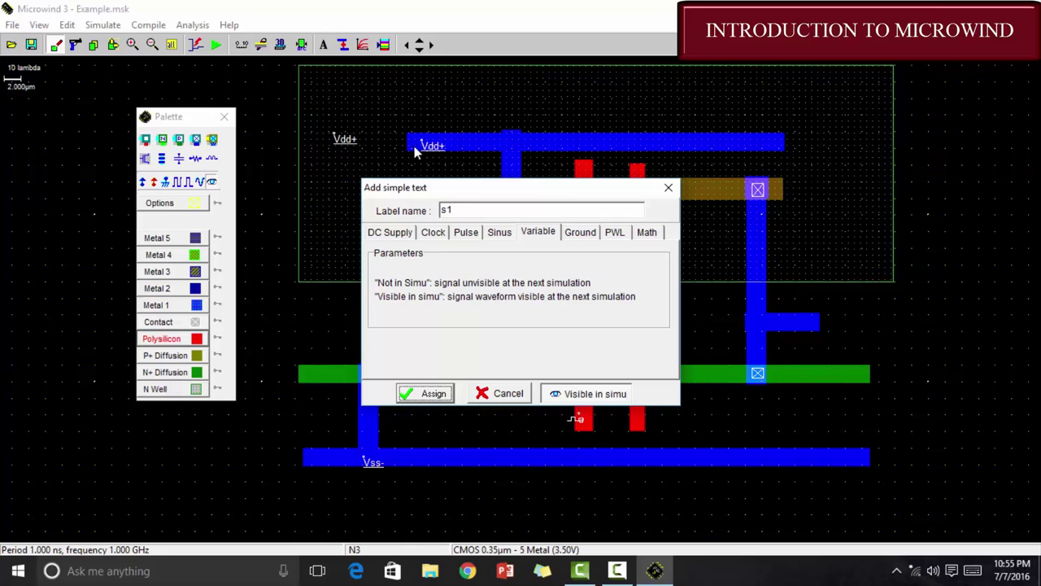
click(464, 212)
key(BackSpace)
key(BackSpace)
text(output)
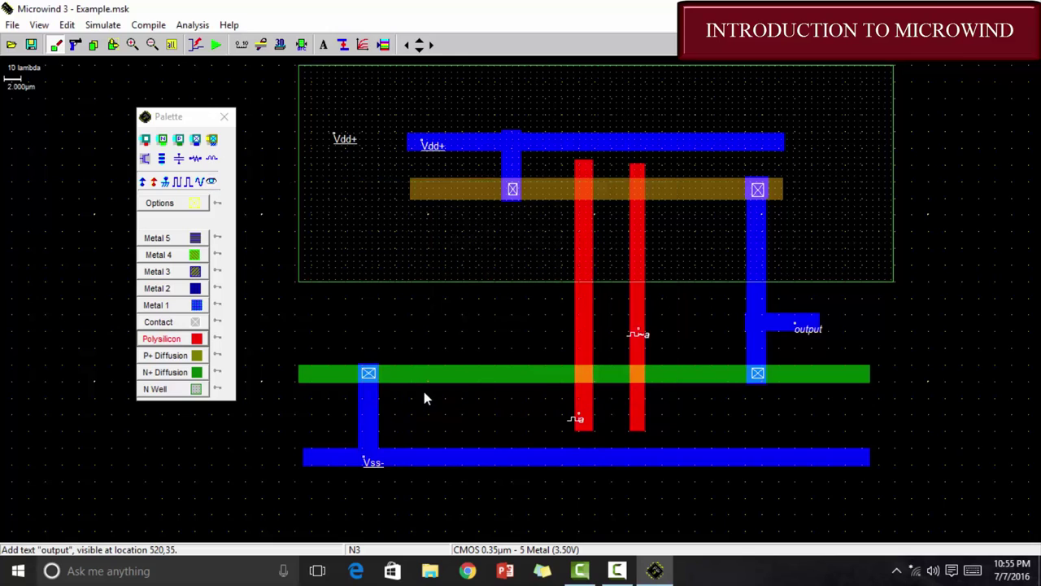
- Run the analog simulation to examine the waveforms of a, ~a and output, and close the results
click(218, 47)
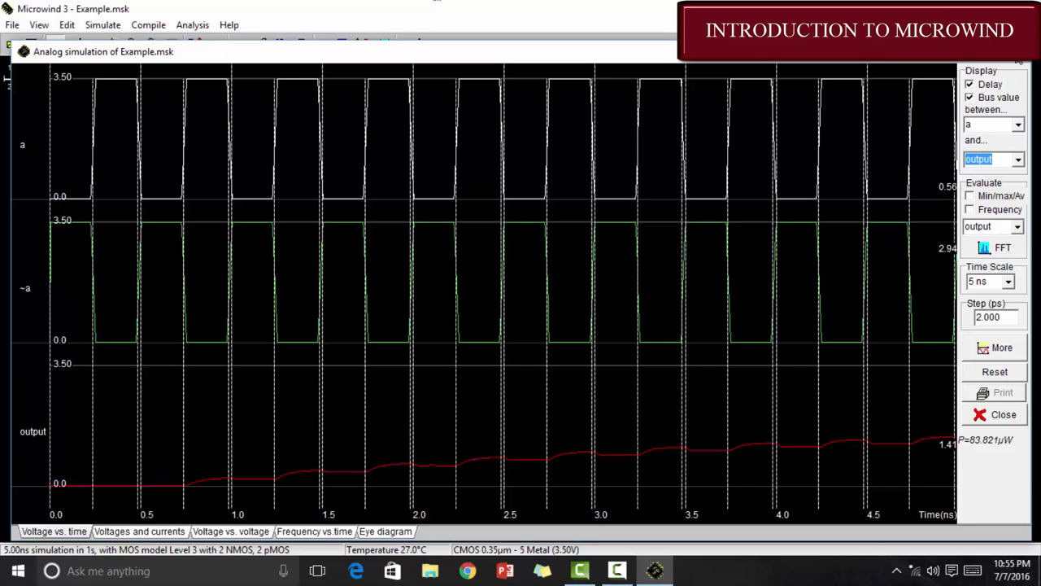
click(1021, 64)
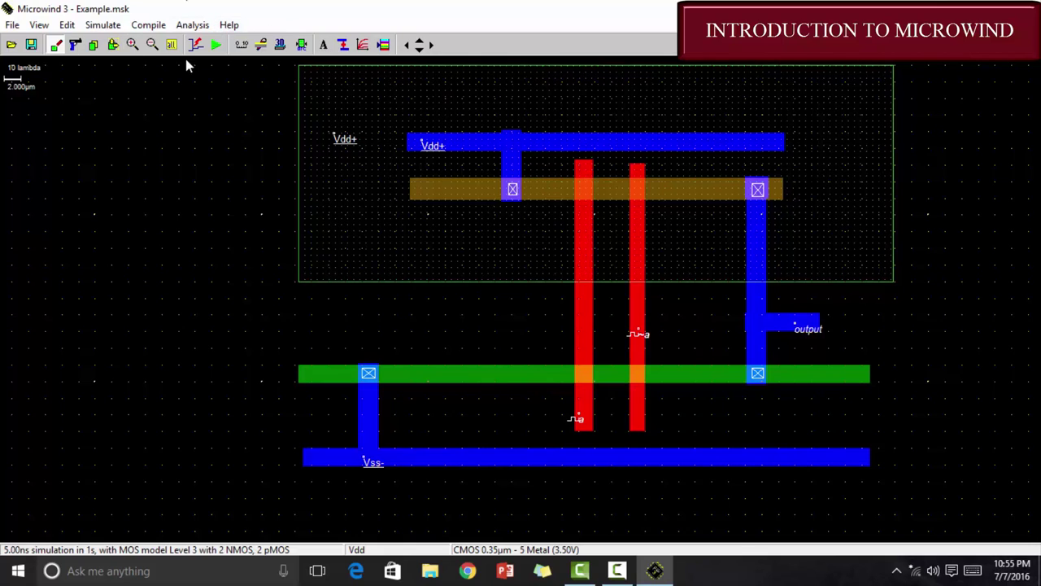
- Copy the lower N+ diffusion and Metal 1 ground section to the empty area left of the layout
click(94, 44)
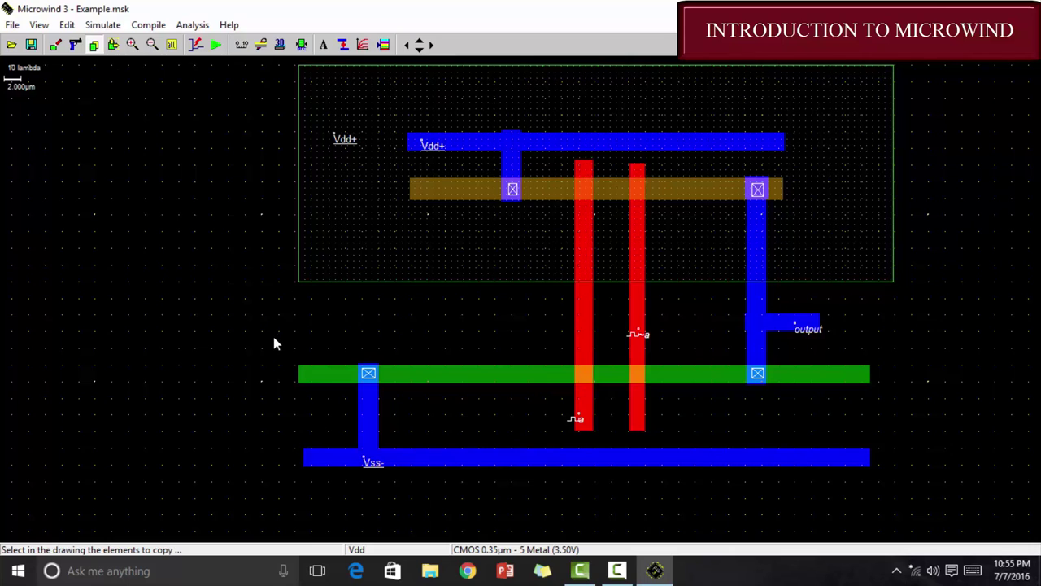
drag(273, 336, 915, 483)
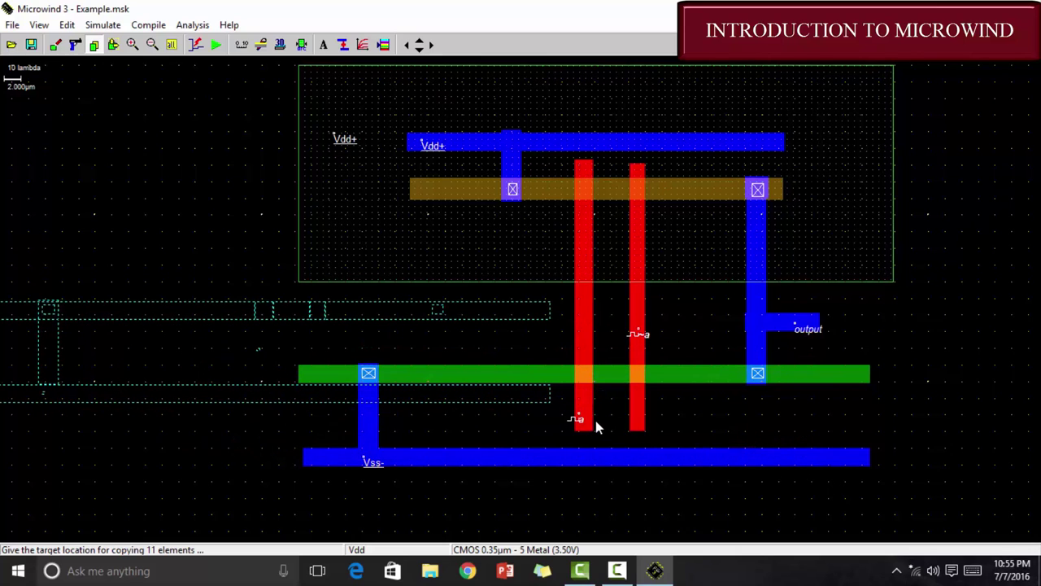
click(261, 430)
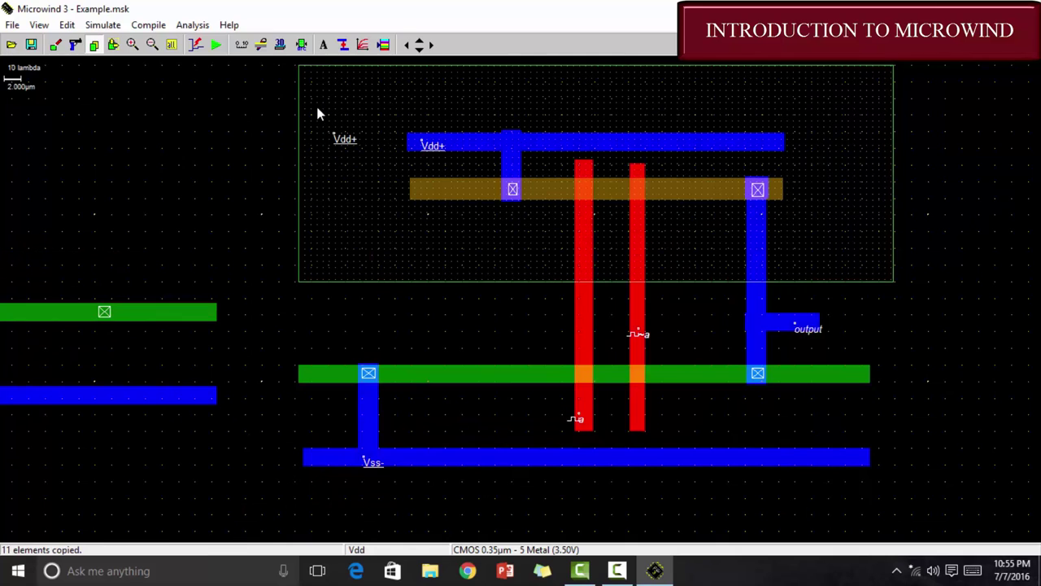
- Delete the copied N+ diffusion and ground rail section left of the original layout
click(431, 44)
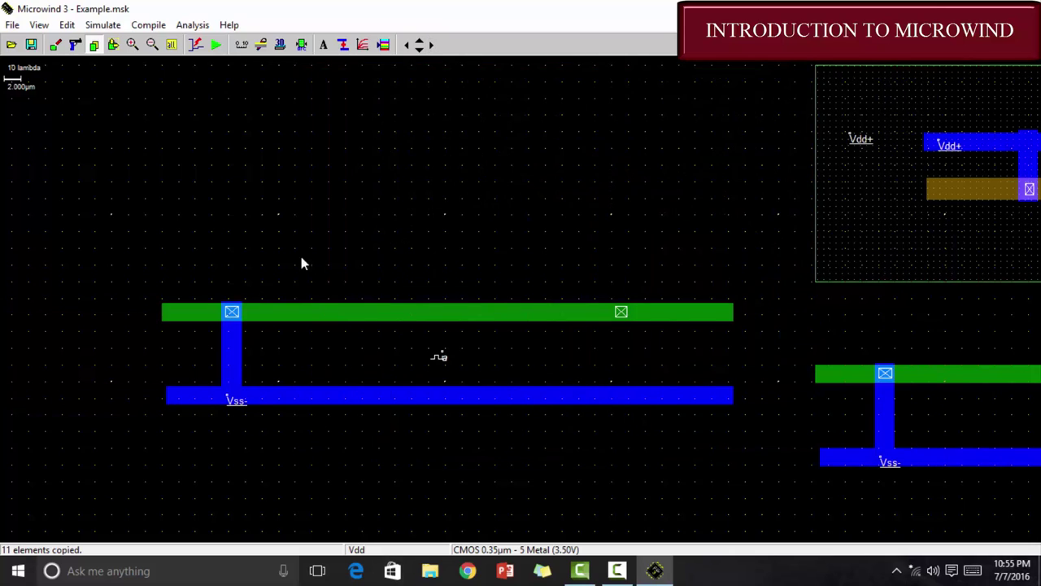
click(75, 45)
drag(125, 239, 770, 456)
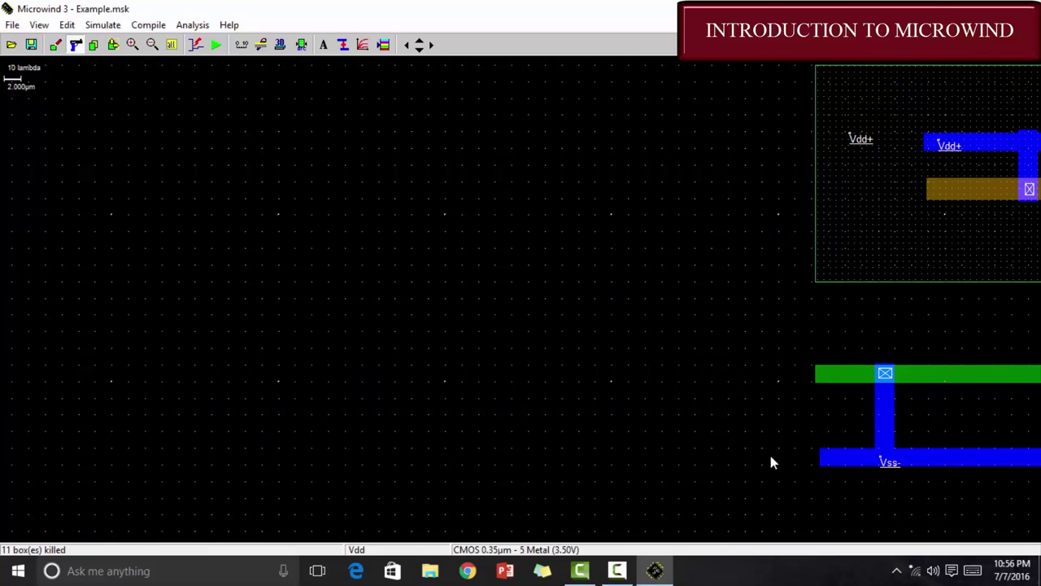
click(432, 45)
click(431, 45)
click(432, 46)
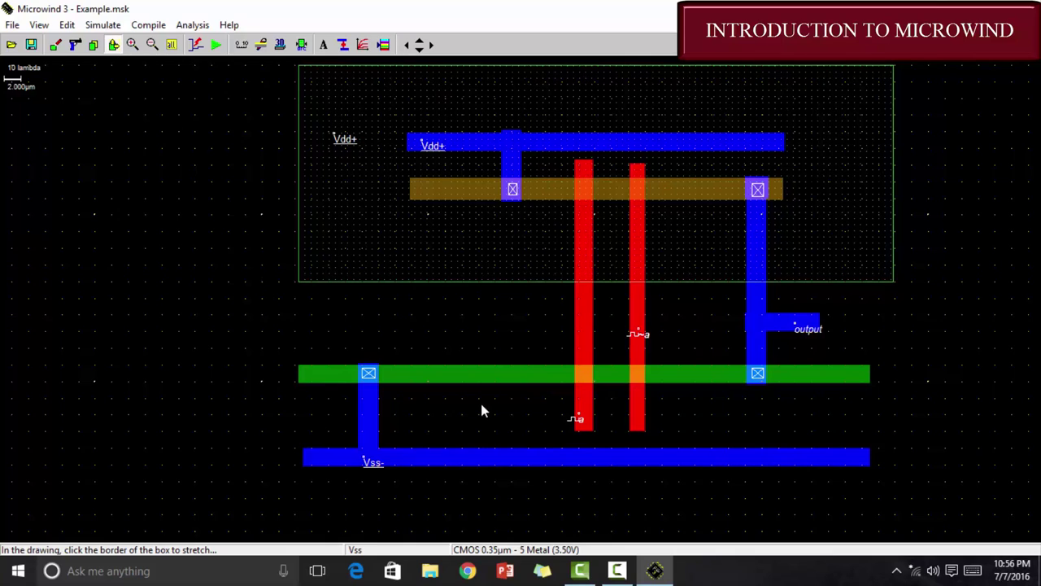
- Move the lower N+ bar with its contacts, the Vss rail and clock "a" slightly upward
right_click(612, 429)
click(263, 335)
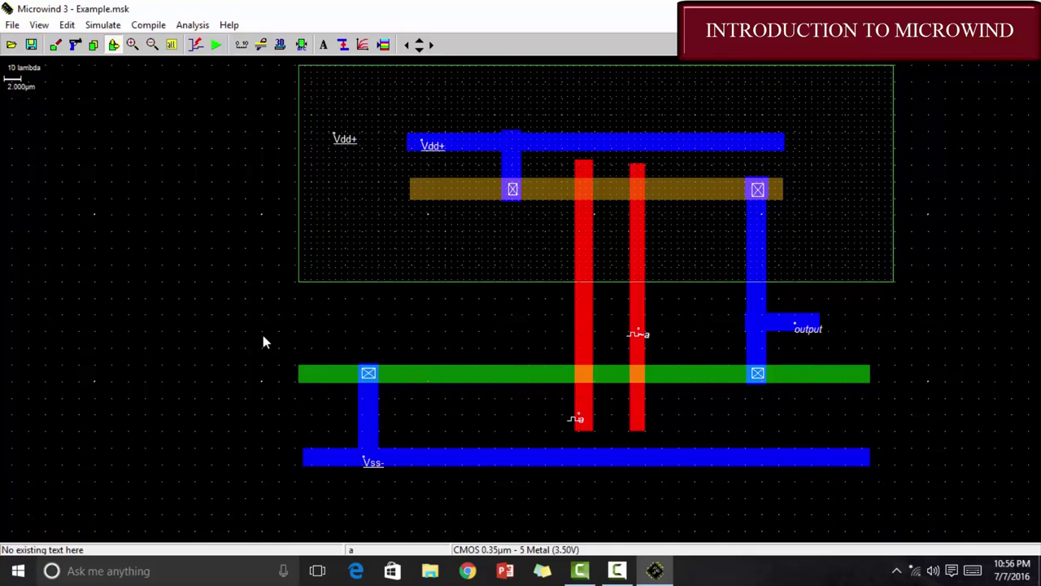
drag(262, 335, 939, 523)
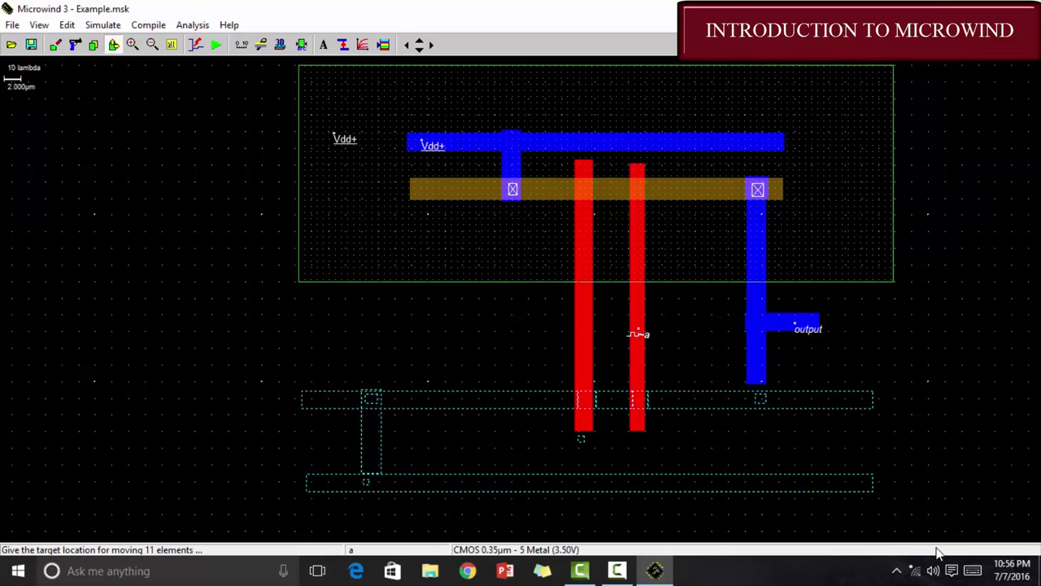
click(933, 511)
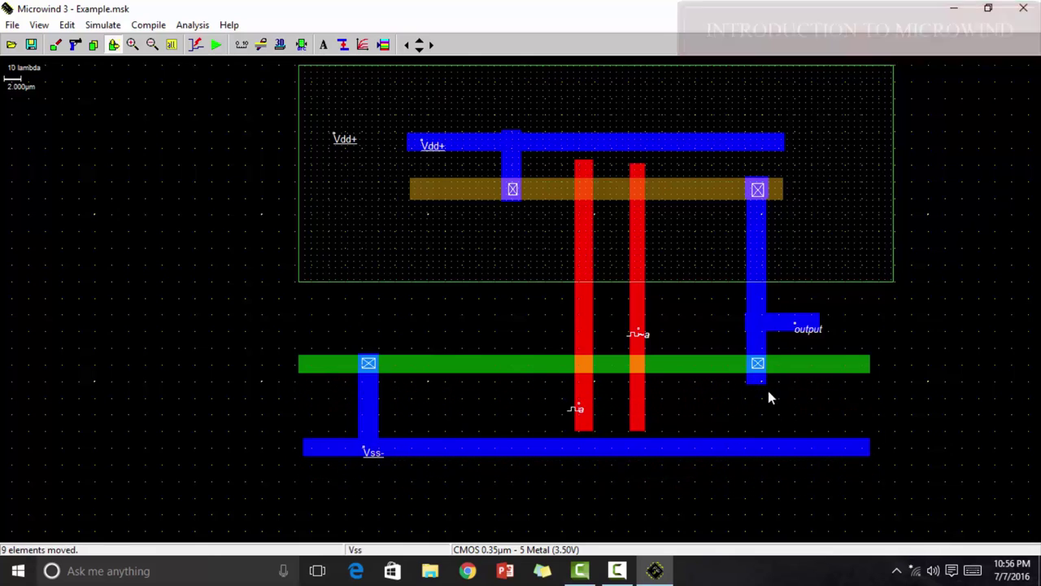